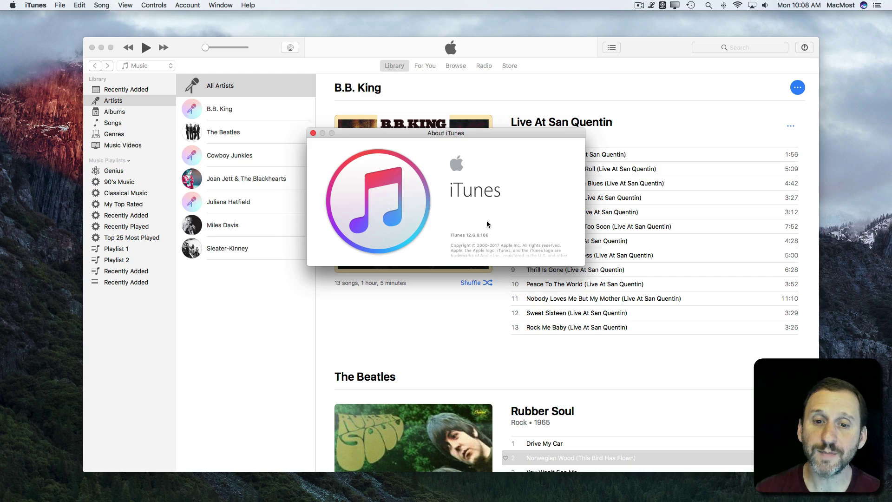
Close the About iTunes window and look at the Up Next queue.
left_click(313, 134)
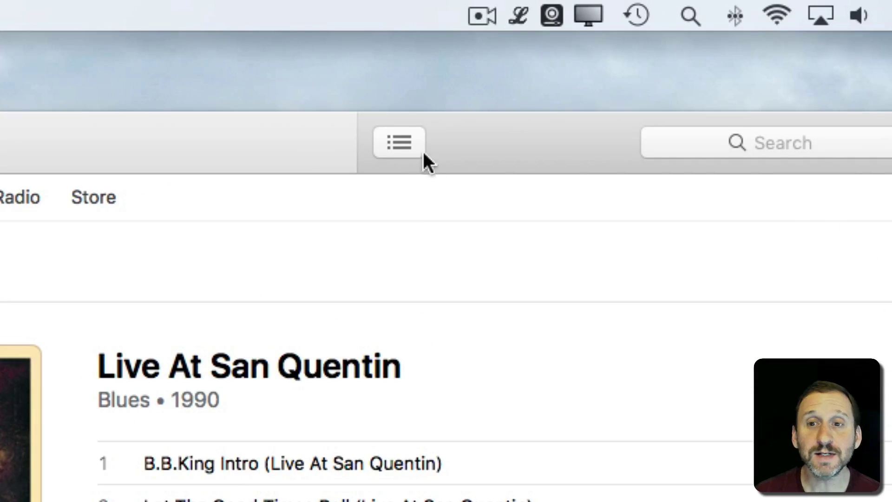
left_click(399, 137)
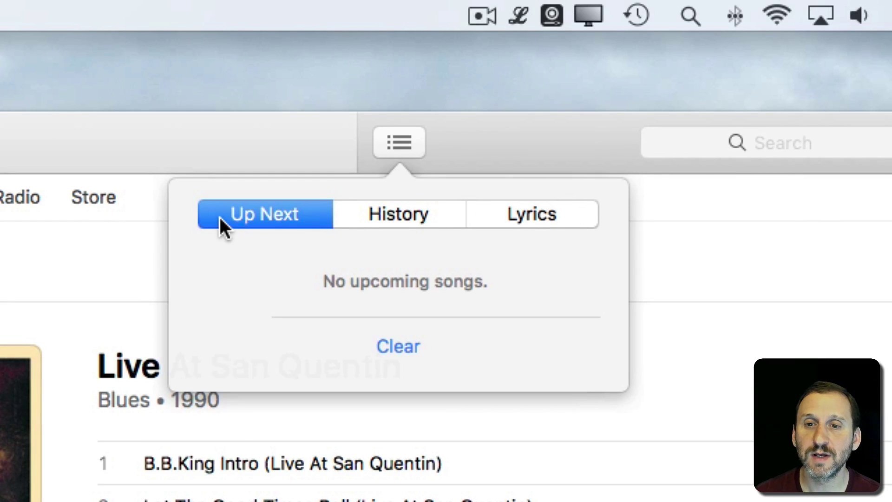
left_click(400, 142)
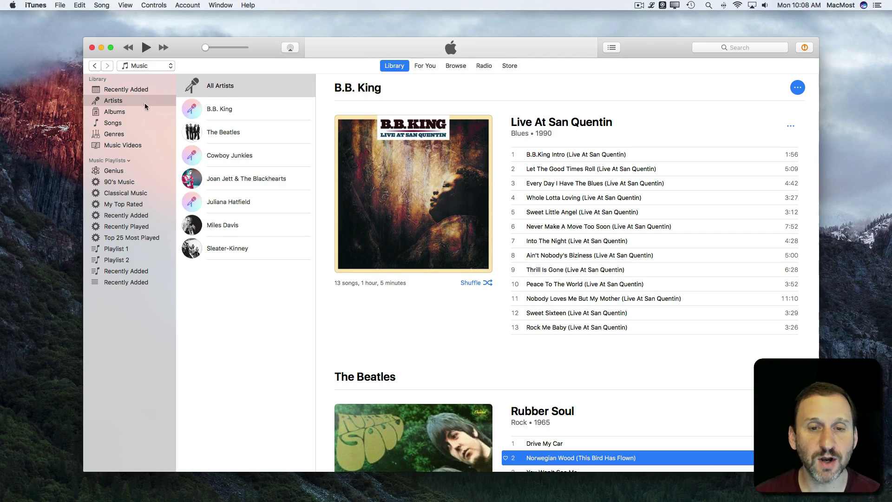
Play "B.B.King Intro" from the Live At San Quentin album and review the songs in the Up Next queue.
mouse_move(517, 155)
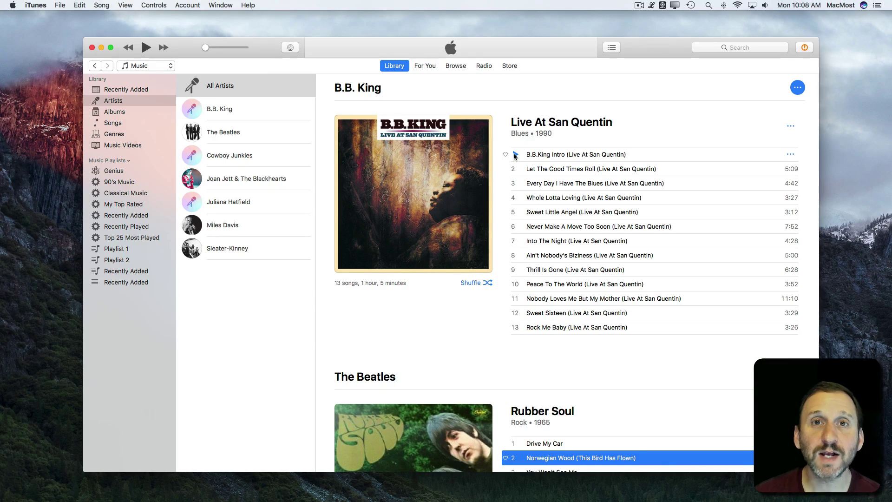
left_click(515, 154)
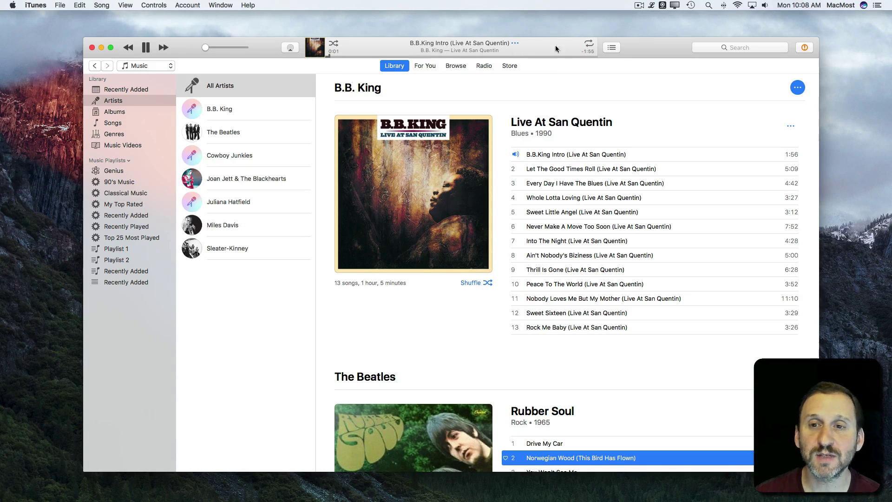
left_click(617, 47)
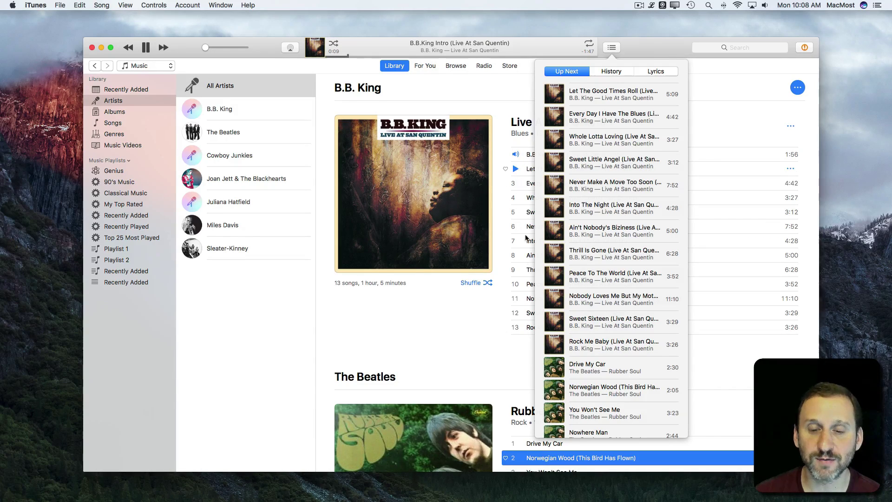
left_click(519, 388)
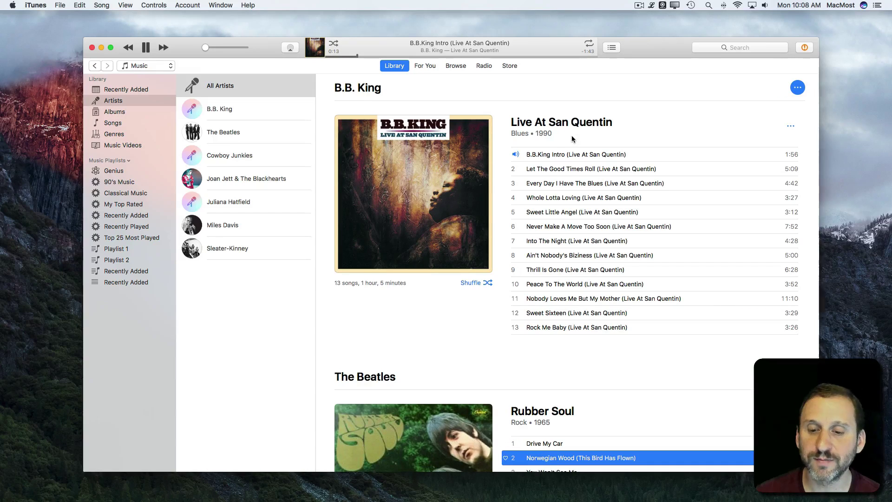
left_click(611, 48)
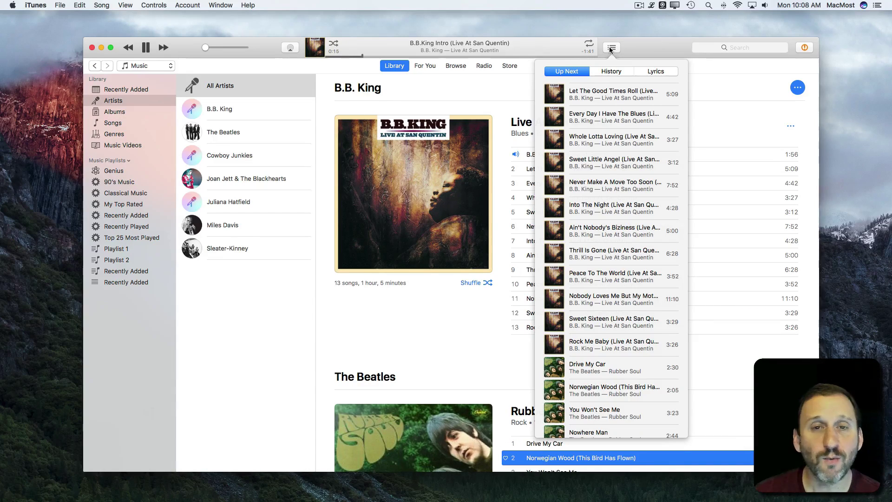
left_click(611, 48)
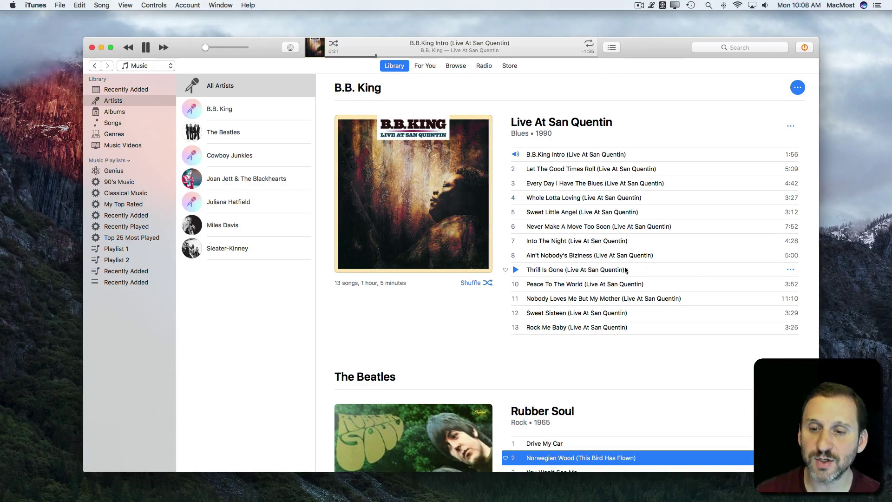
Queue "Thrill Is Gone" to play next and clear the "Back To: Music" songs from Up Next.
left_click(790, 270)
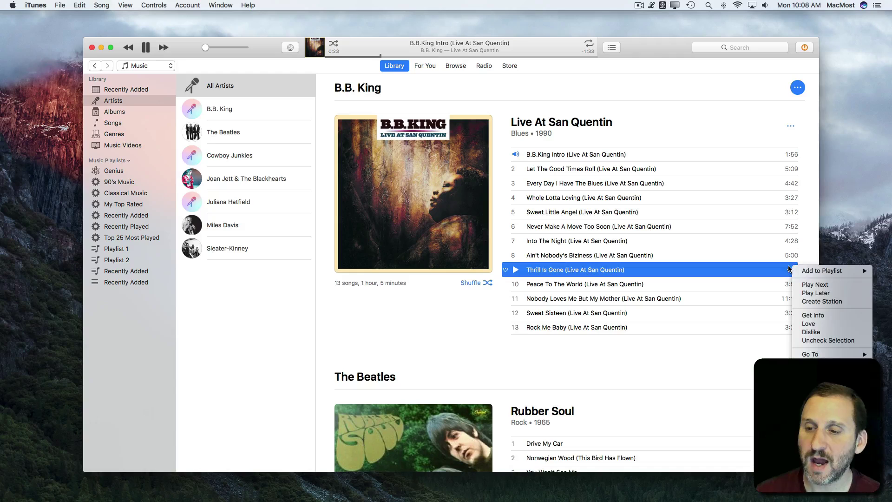
left_click(811, 285)
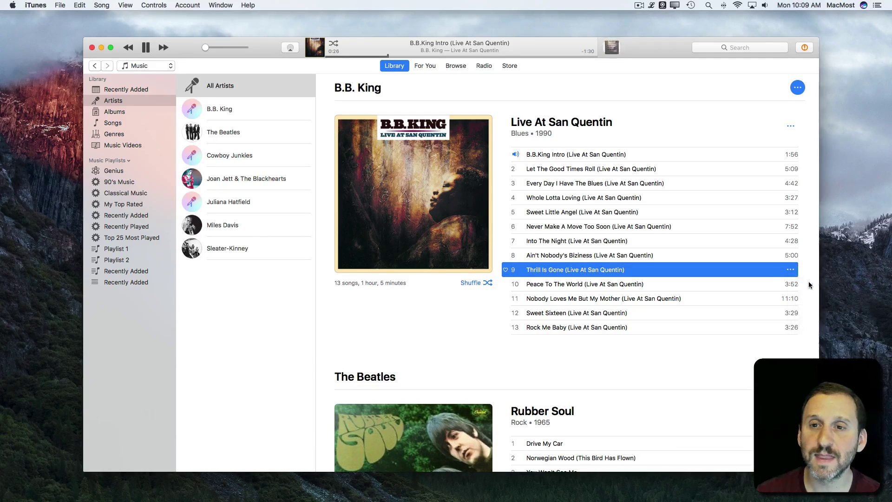
left_click(612, 47)
mouse_move(594, 101)
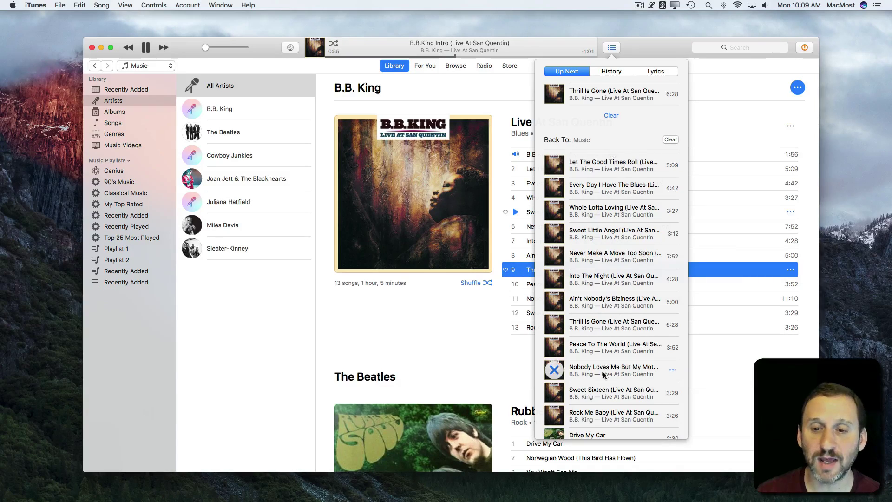
left_click(670, 139)
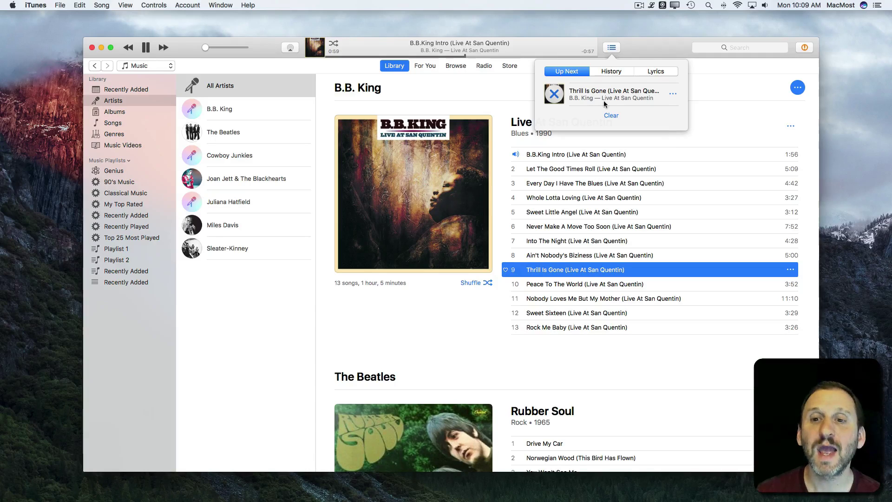
left_click(721, 80)
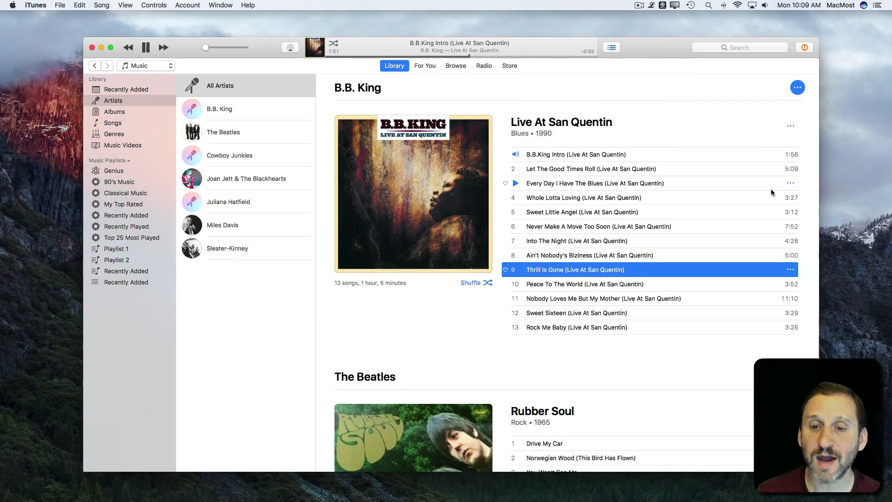
Queue "Whole Lotta Loving" to play next and check its place in the Up Next list.
left_click(790, 198)
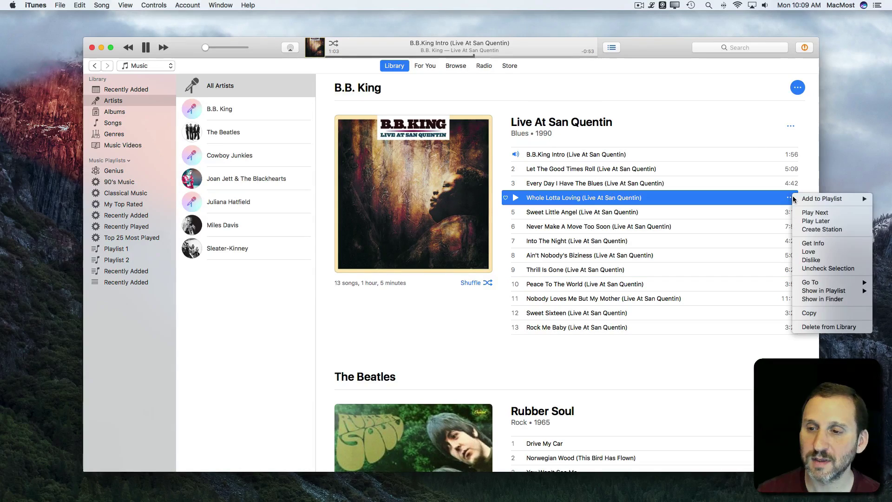
left_click(820, 213)
left_click(611, 47)
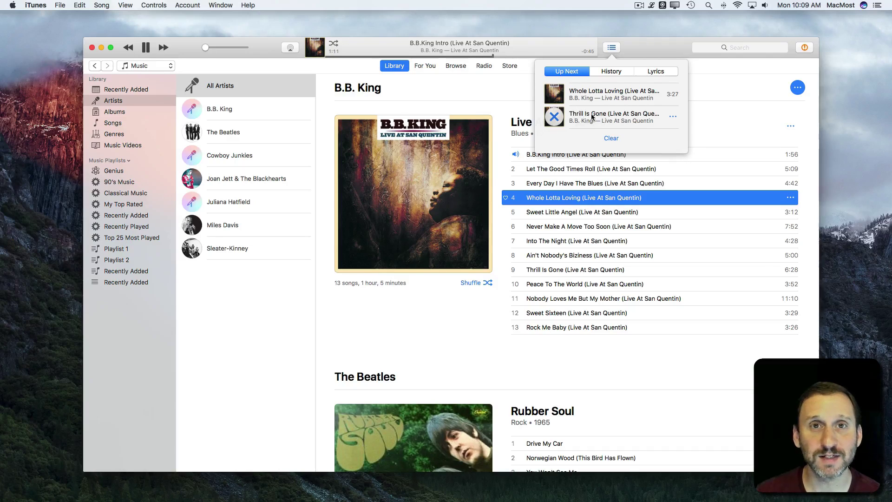
left_click(726, 97)
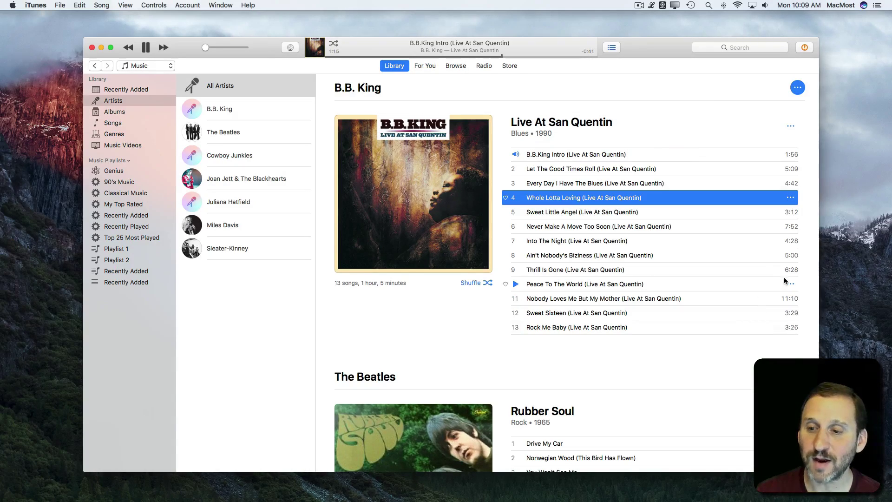
Queue "Rock Me Baby" with Play Later and check its place in the Up Next list.
left_click(791, 328)
left_click(817, 352)
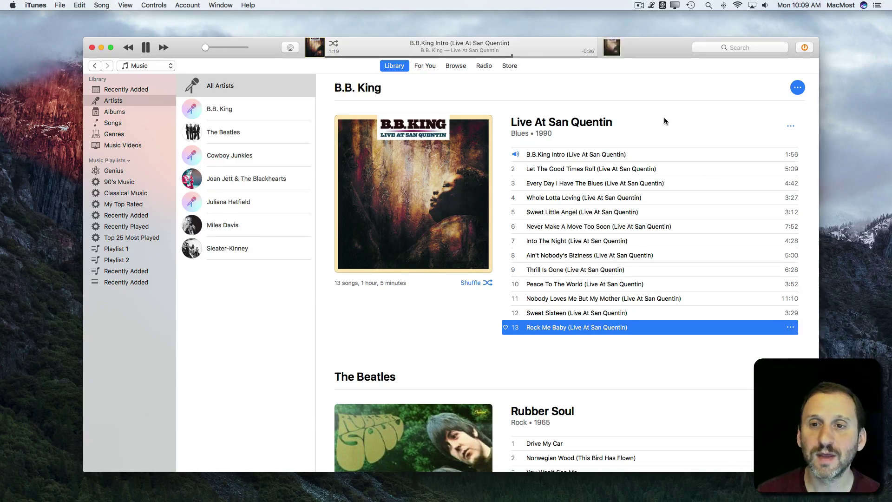
left_click(612, 47)
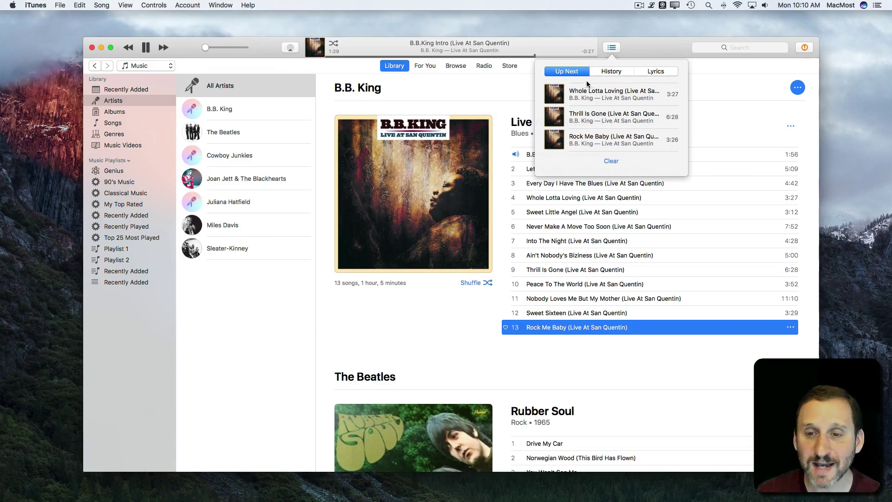
left_click(612, 48)
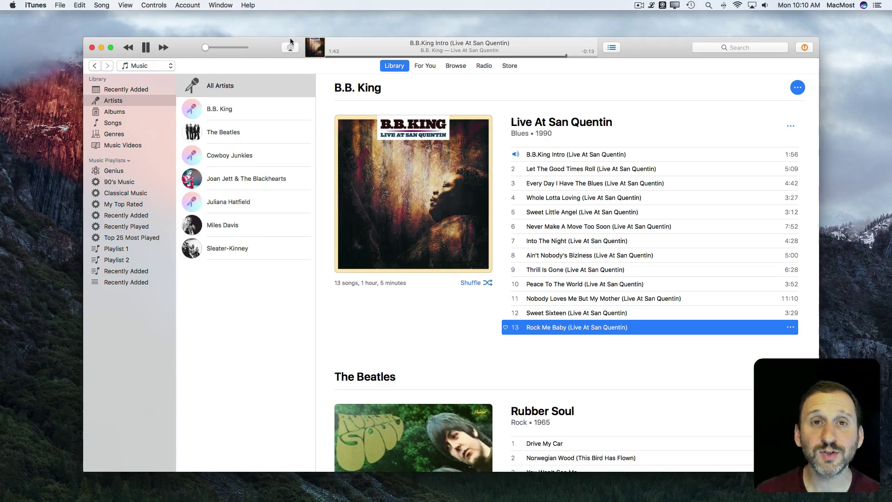
Open the MiniPlayer and move it to the top of the desktop, showing its artwork and Up Next list.
left_click(221, 5)
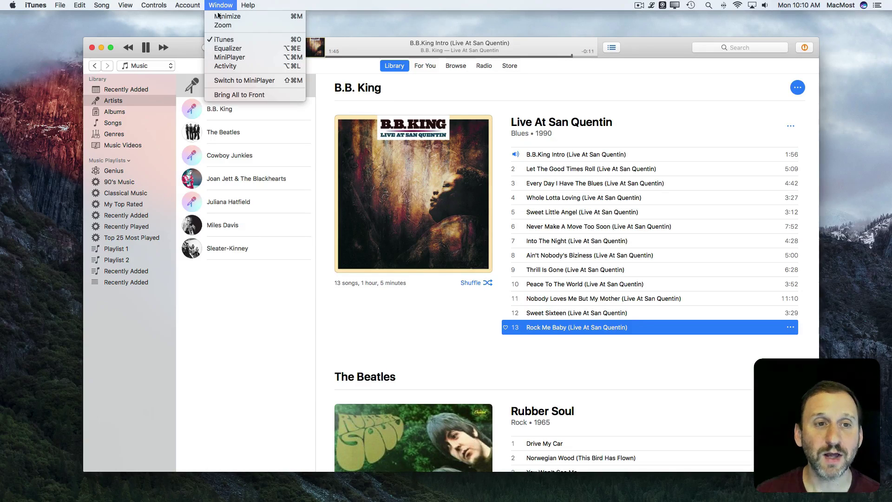
left_click(225, 58)
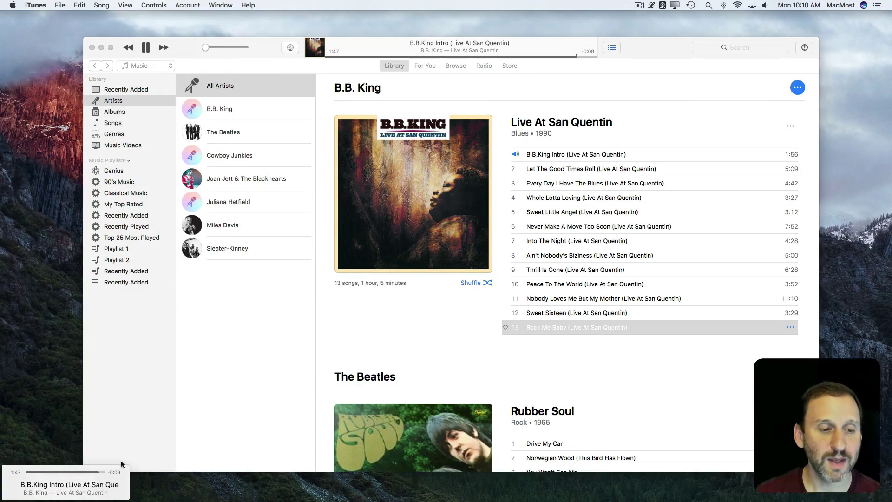
left_click_drag(73, 463, 75, 12)
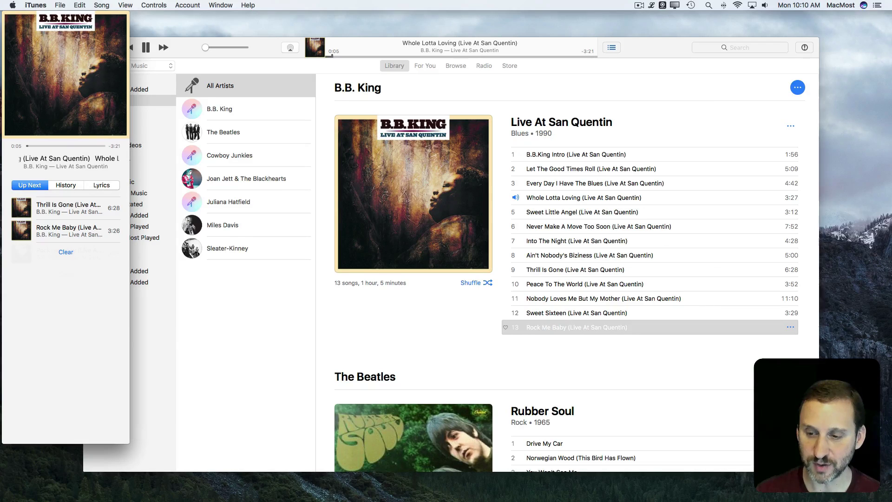
Add "Drive My Car" from Rubber Soul to the end of the MiniPlayer's Up Next list and check the main window's queue.
left_click(516, 443)
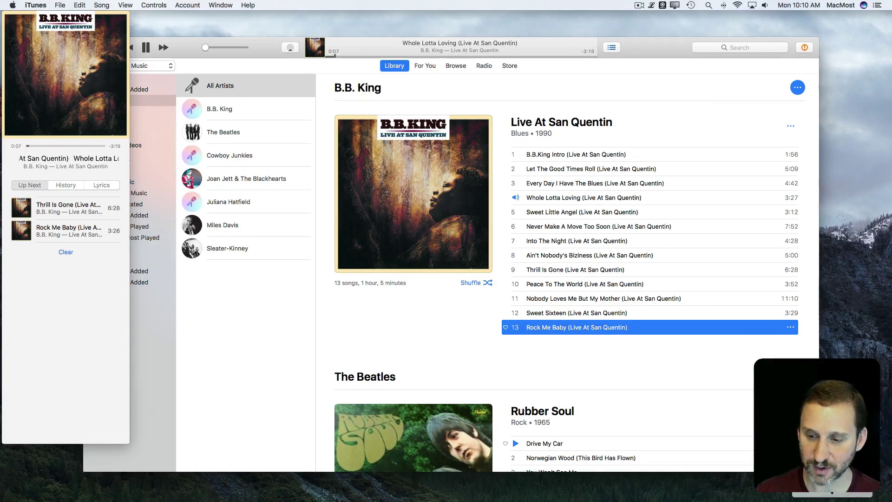
left_click(540, 443)
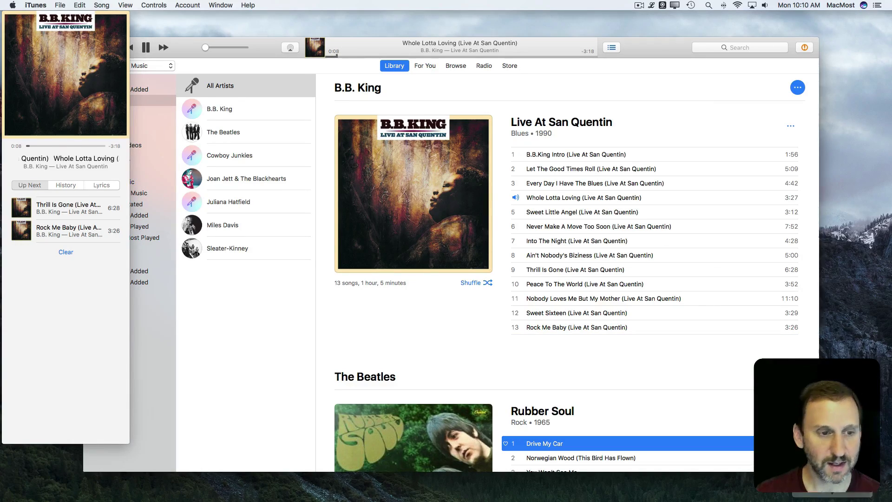
left_click_drag(539, 443, 69, 255)
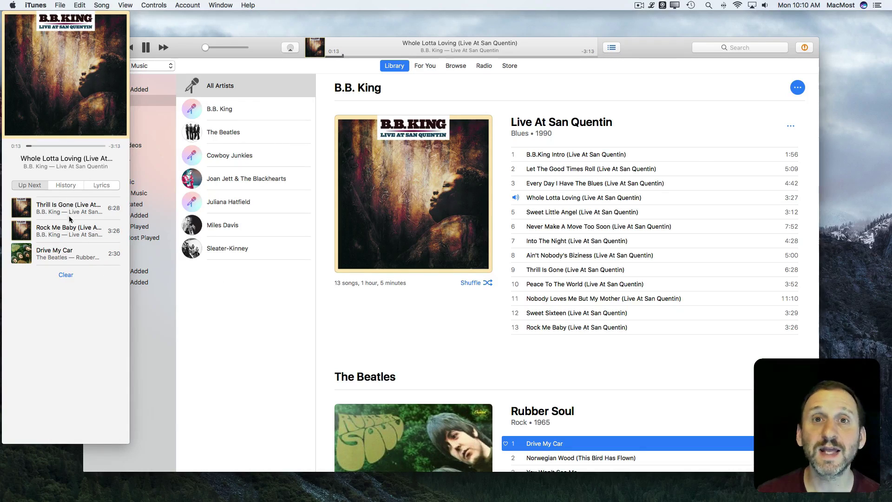
left_click(612, 48)
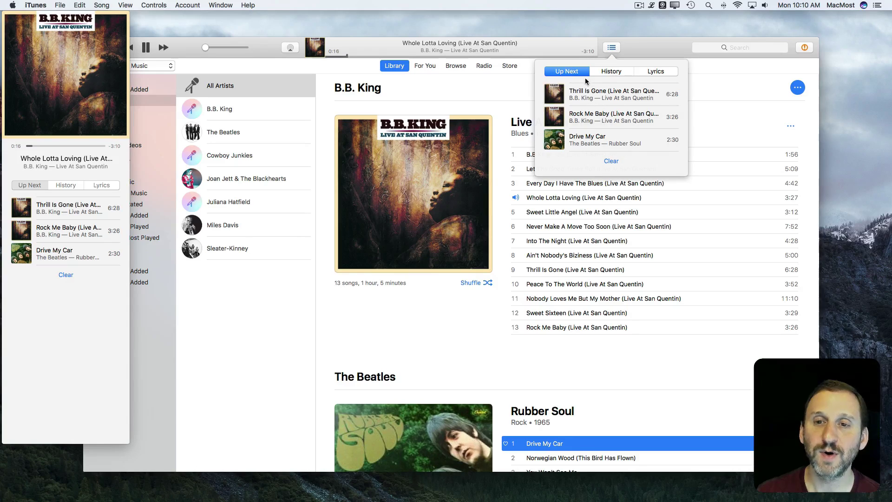
left_click(613, 48)
left_click(614, 49)
left_click(633, 49)
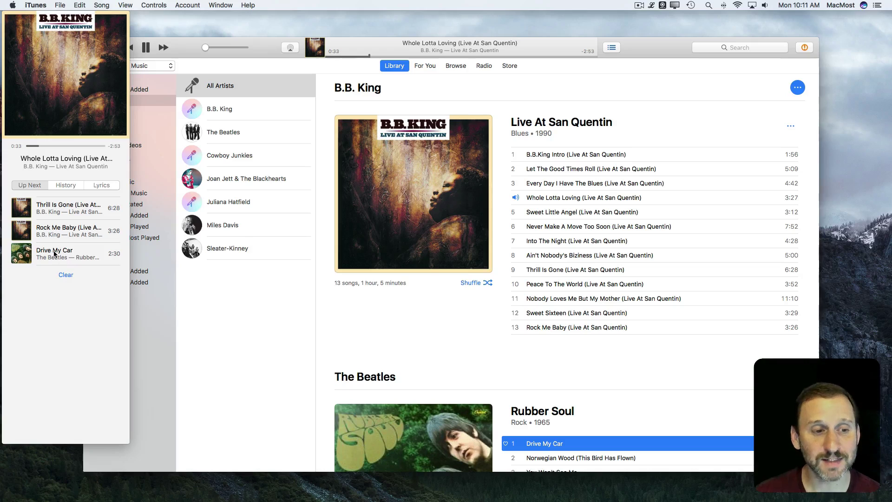
Reorder the MiniPlayer's Up Next list to "Drive My Car", "Thrill Is Gone", "Rock Me Baby".
left_click(26, 233)
mouse_move(24, 233)
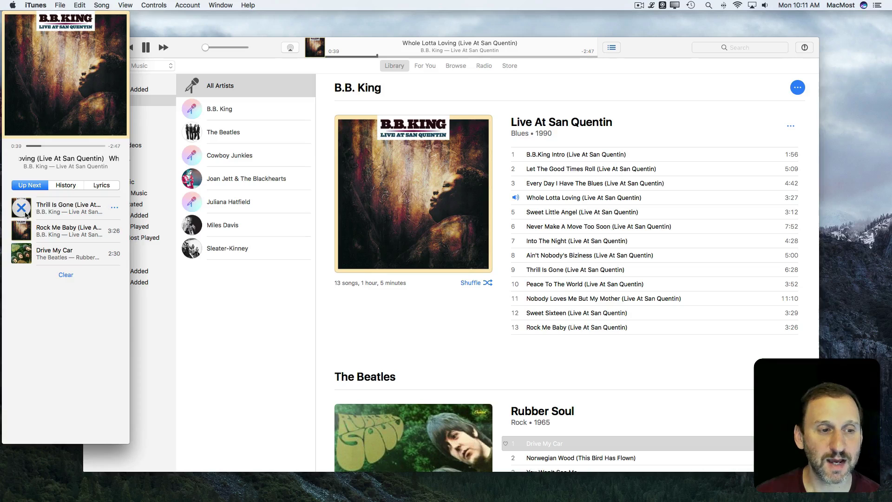
left_click_drag(24, 227, 44, 258)
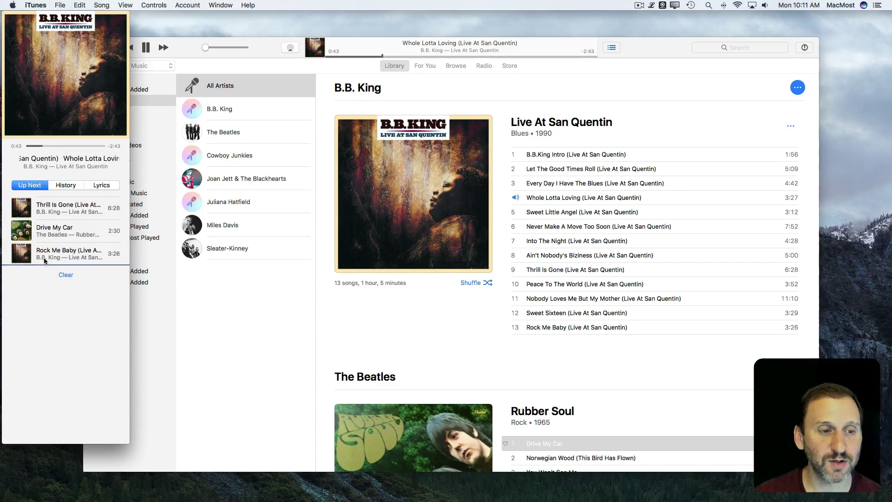
left_click_drag(47, 208, 45, 238)
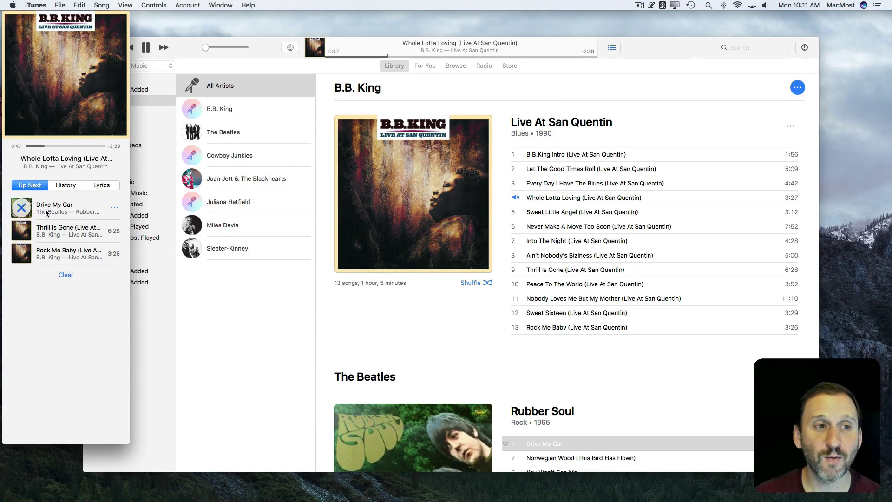
Reorder the main window's Up Next list so "Thrill Is Gone" comes before "Drive My Car".
left_click(612, 48)
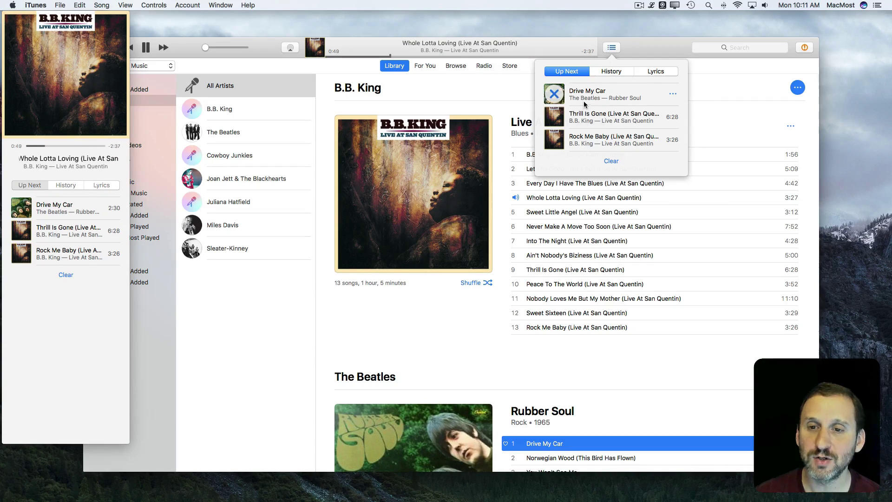
mouse_move(586, 114)
left_mouse_down()
mouse_move(585, 130)
mouse_move(588, 98)
mouse_move(587, 126)
left_mouse_up()
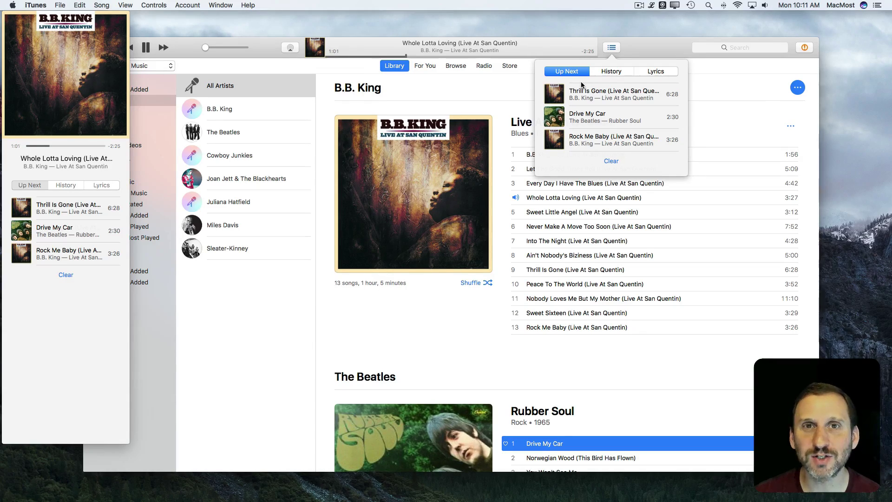
mouse_move(562, 101)
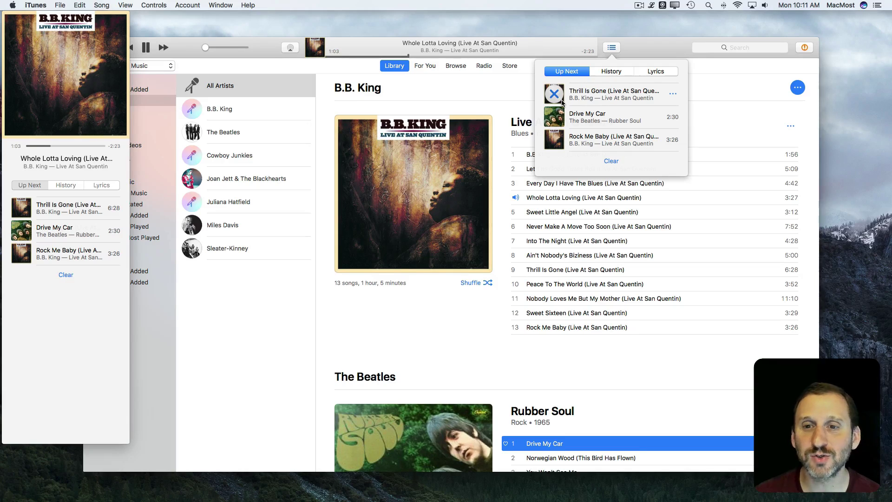